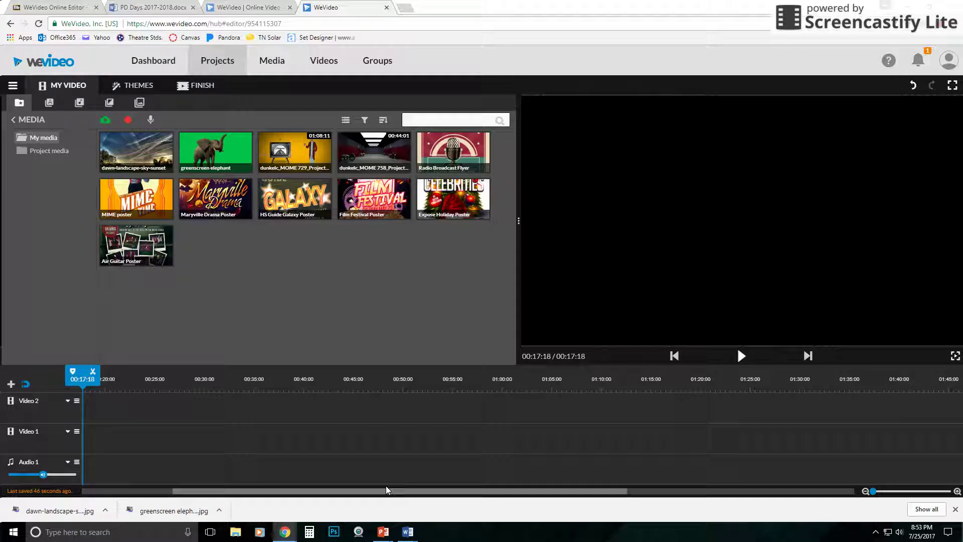
# Step: Remove the test flyer and the remaining Video 2 and Video 1 clips, leaving an empty timeline
pyautogui.moveTo(427, 169); pyautogui.dragTo(296, 296)
pyautogui.click(197, 409)
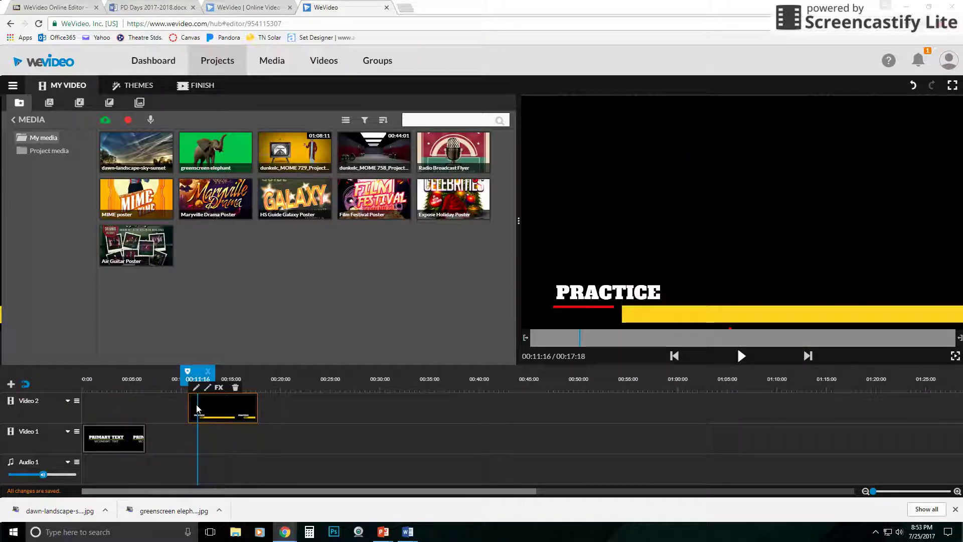
pyautogui.press('Delete')
pyautogui.click(97, 438)
pyautogui.press('Delete')
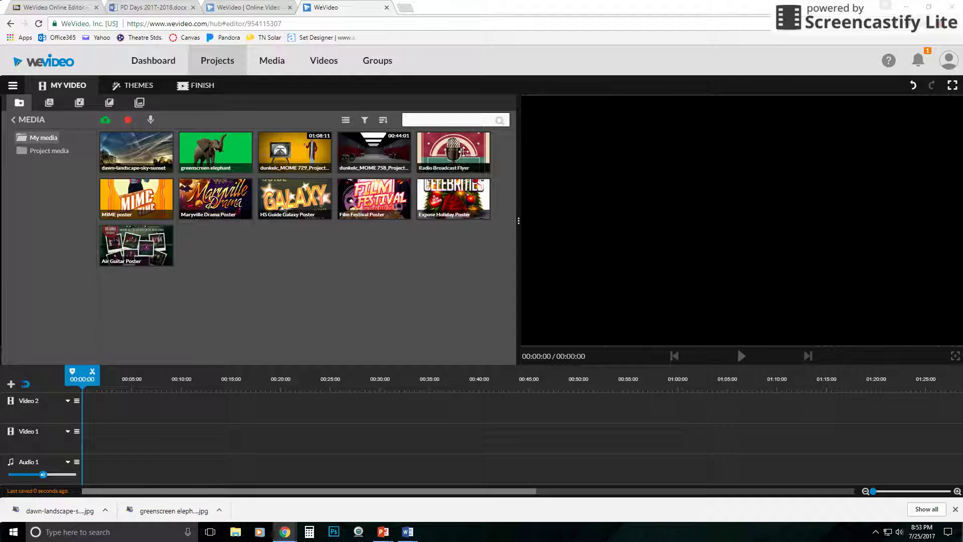
# Step: Add Radio Broadcast Flyer through Air Guitar Poster to Video 1 as 5-second stills
pyautogui.moveTo(431, 170); pyautogui.dragTo(453, 167)
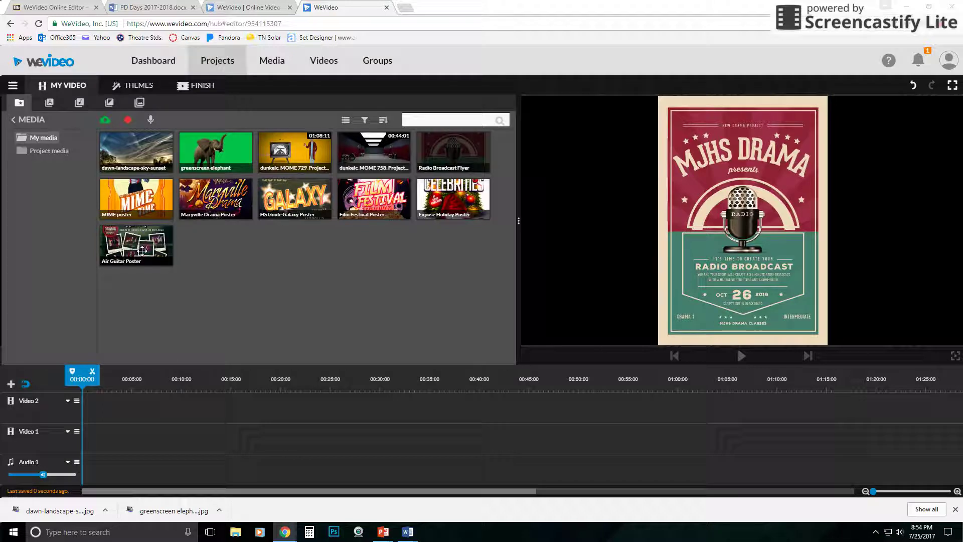
pyautogui.moveTo(142, 251); pyautogui.dragTo(142, 250)
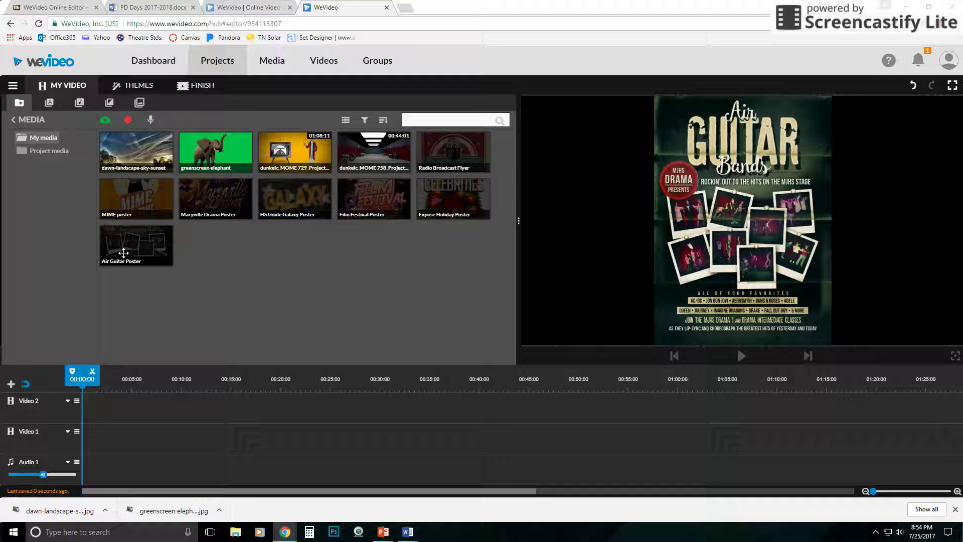
pyautogui.moveTo(142, 244); pyautogui.dragTo(88, 449)
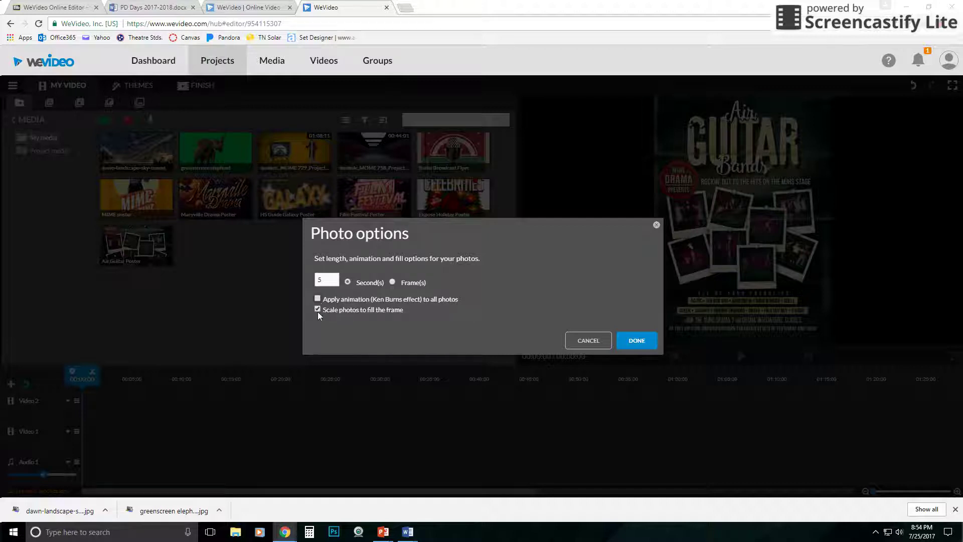
pyautogui.click(628, 337)
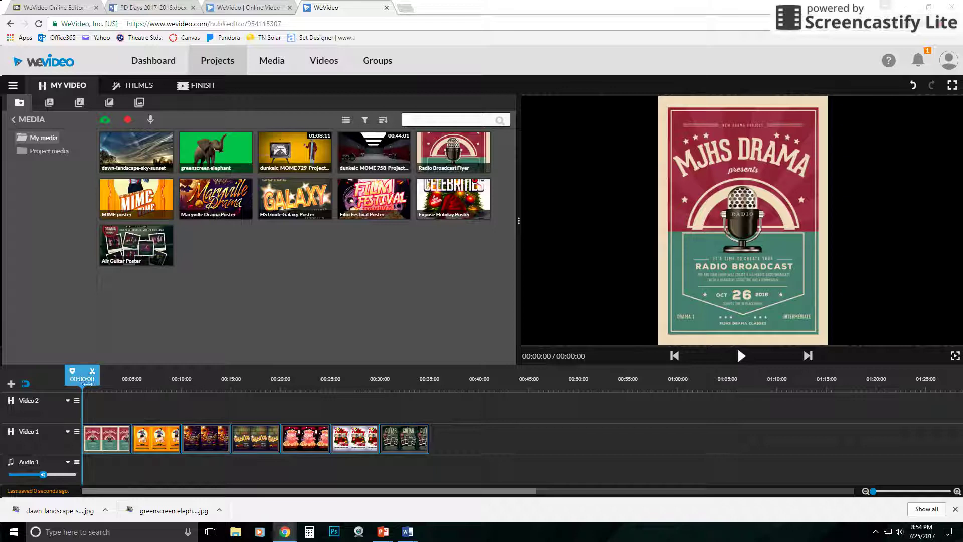
pyautogui.moveTo(83, 380)
pyautogui.mouseDown()
pyautogui.moveTo(213, 391)
pyautogui.moveTo(402, 381)
pyautogui.moveTo(98, 394)
pyautogui.moveTo(201, 399)
pyautogui.mouseUp()
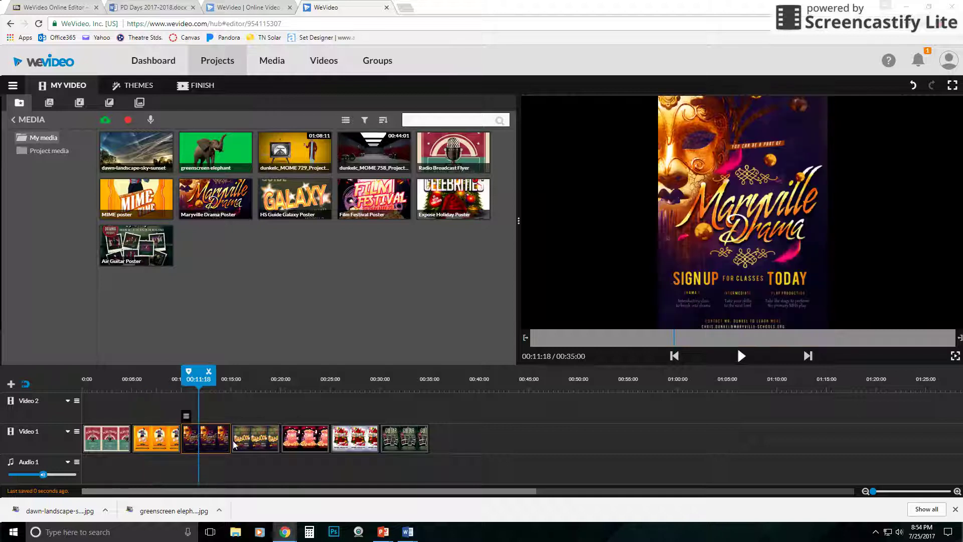
pyautogui.click(249, 438)
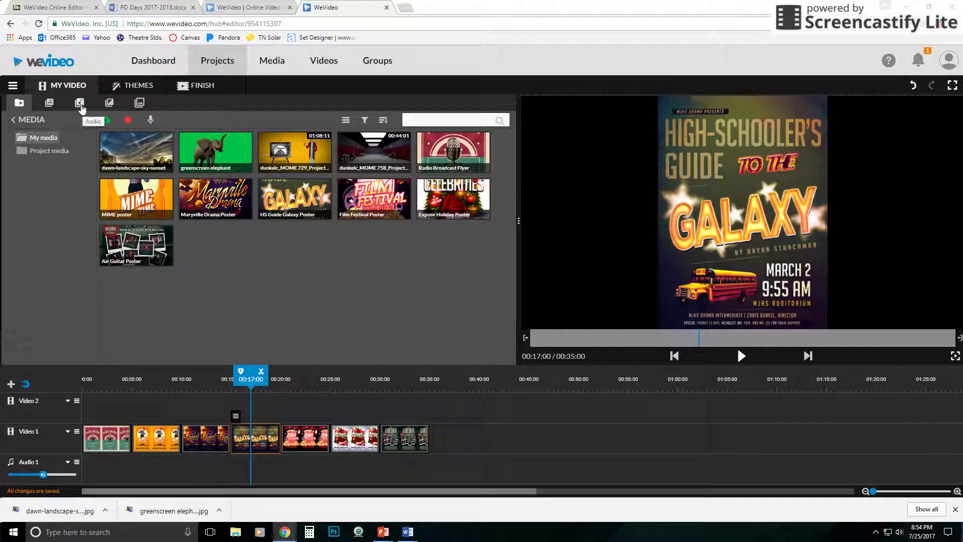
# Step: Preview the Cross fade, Mosaic, Rainbow, Curtains and Page curl transitions in the Transitions library
pyautogui.click(110, 104)
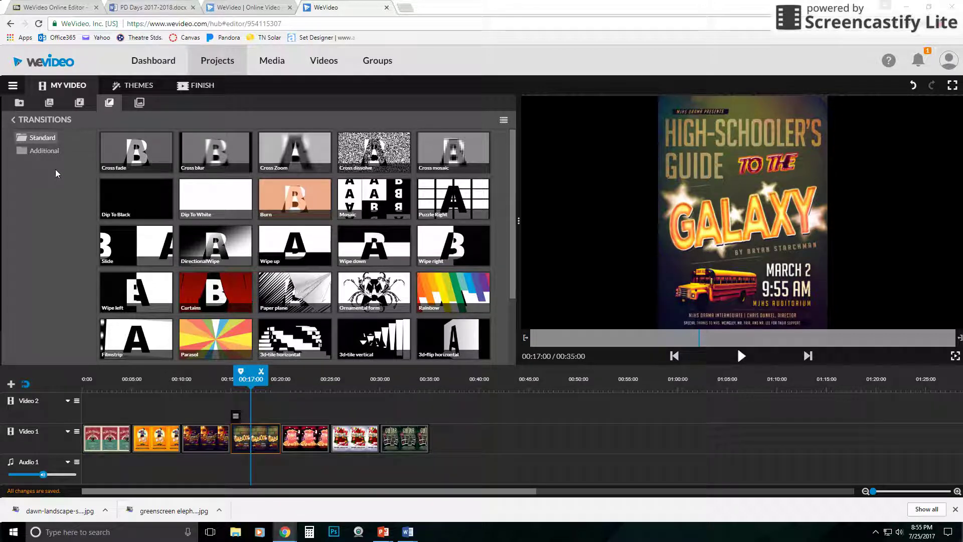
pyautogui.click(135, 152)
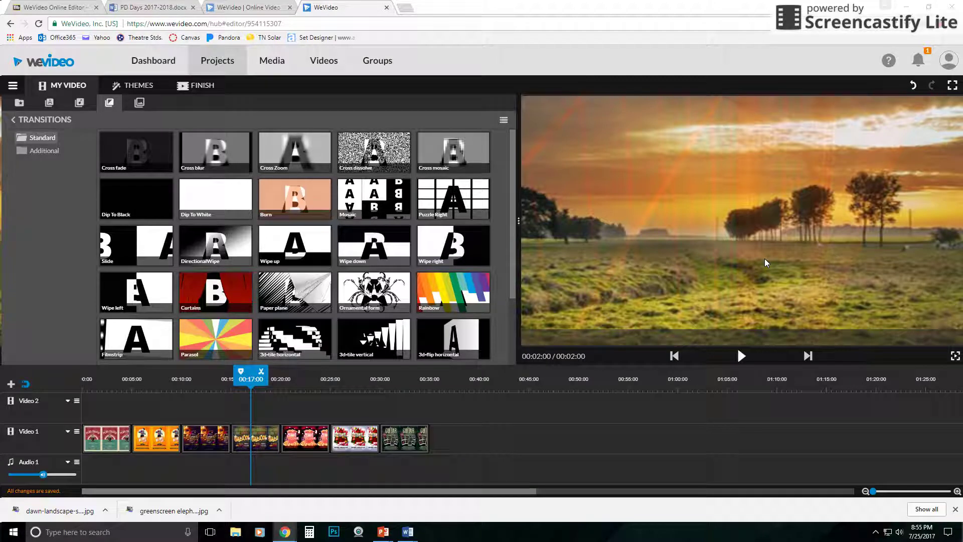
pyautogui.click(376, 201)
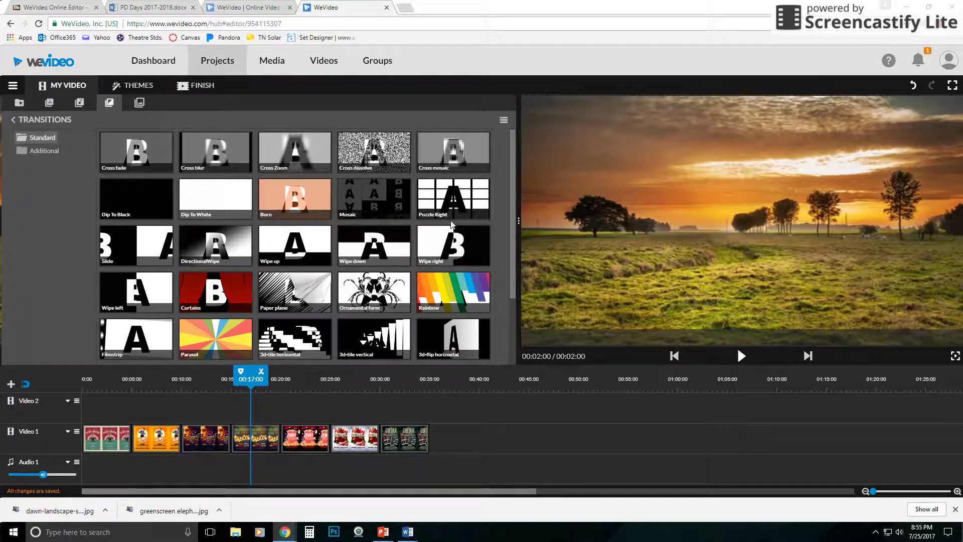
pyautogui.click(445, 283)
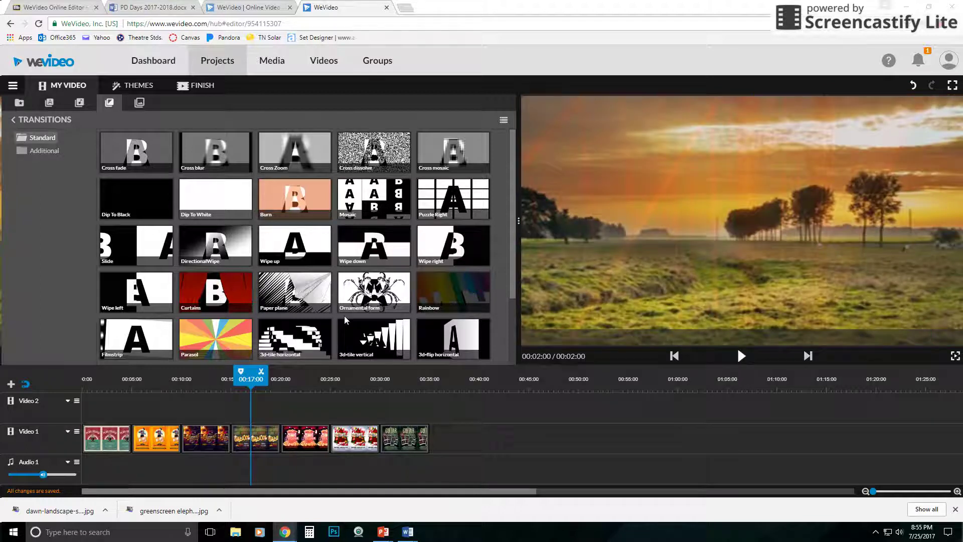
pyautogui.click(227, 293)
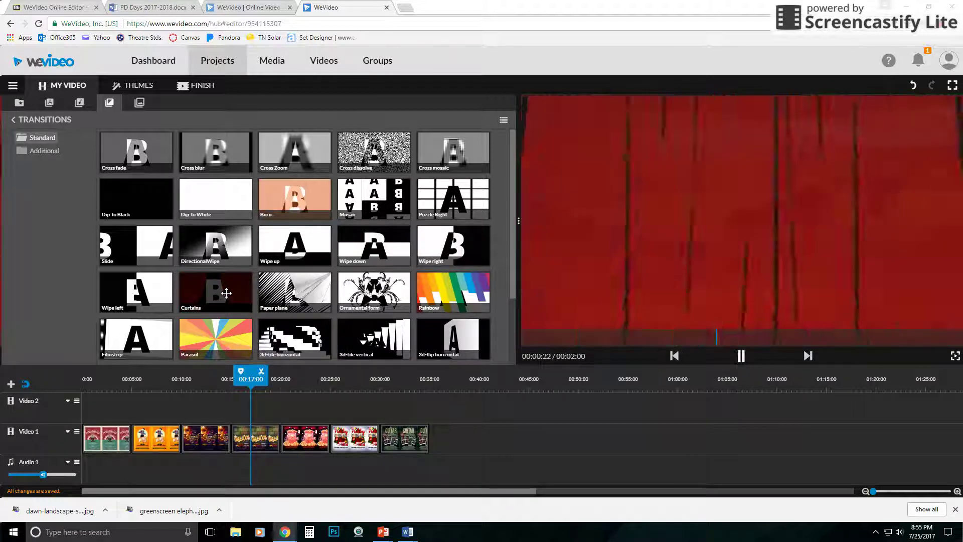
pyautogui.scroll(-2, 226, 293)
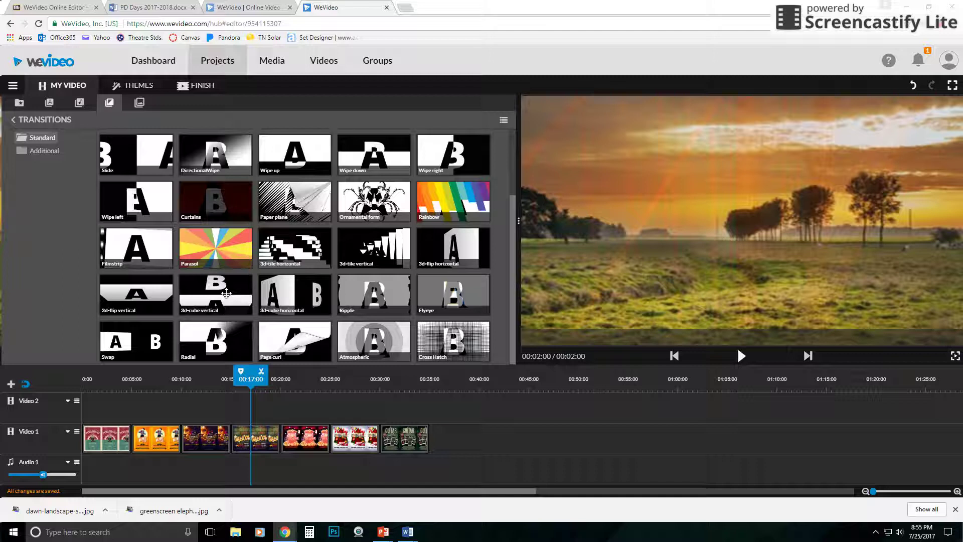
pyautogui.click(303, 338)
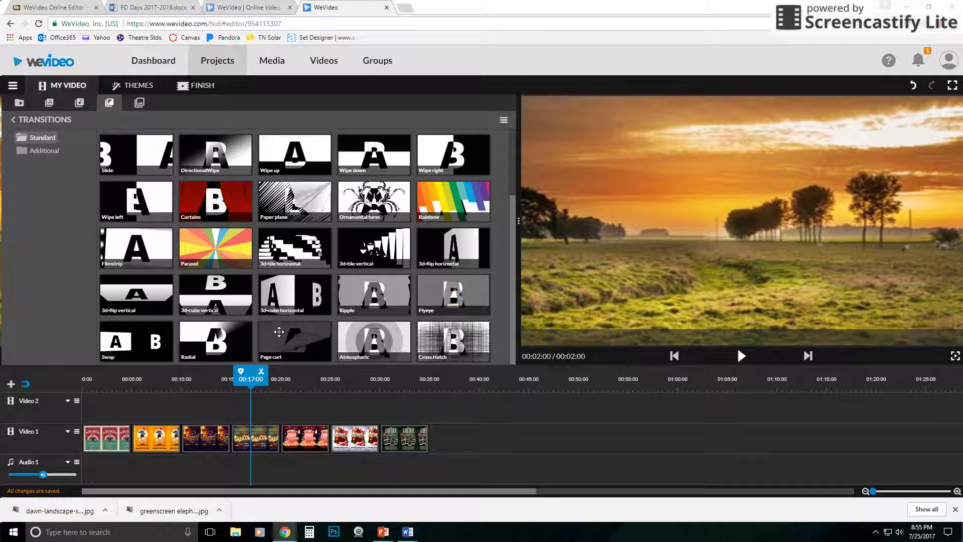
# Step: Place the Page curl transition between the Galaxy and Film Festival poster clips
pyautogui.moveTo(278, 331); pyautogui.dragTo(286, 438)
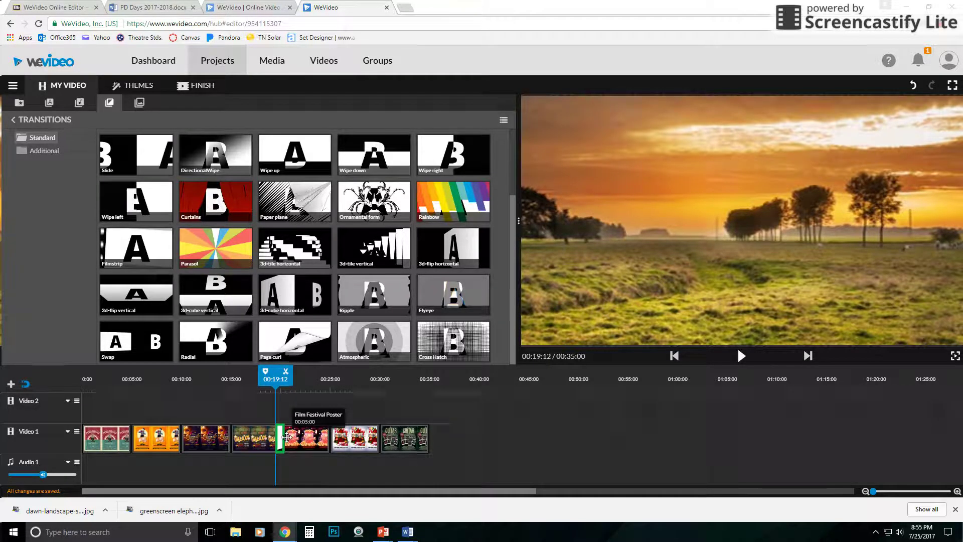
pyautogui.moveTo(286, 437); pyautogui.dragTo(286, 410)
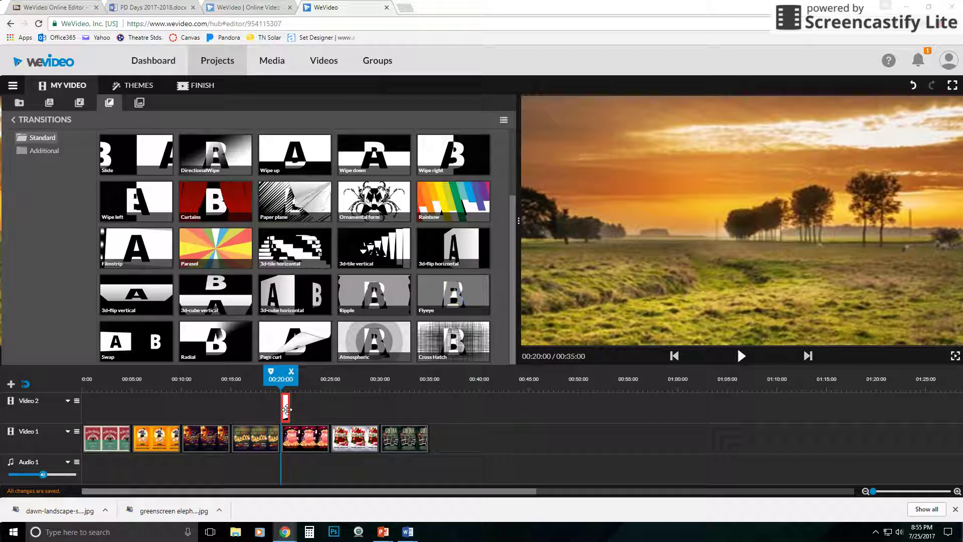
pyautogui.moveTo(287, 409); pyautogui.dragTo(289, 439)
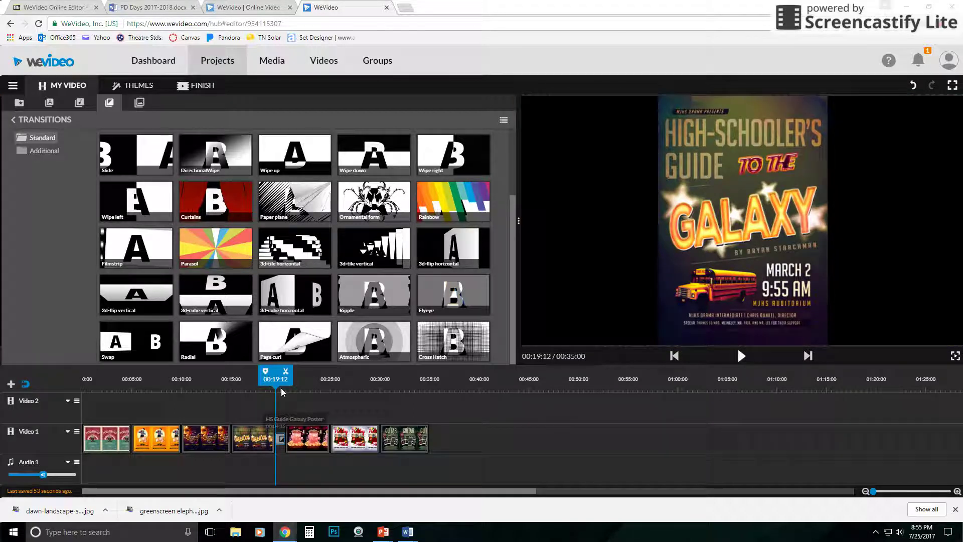
# Step: Play back the Page curl transition from just before it in the preview
pyautogui.moveTo(276, 384); pyautogui.dragTo(268, 386)
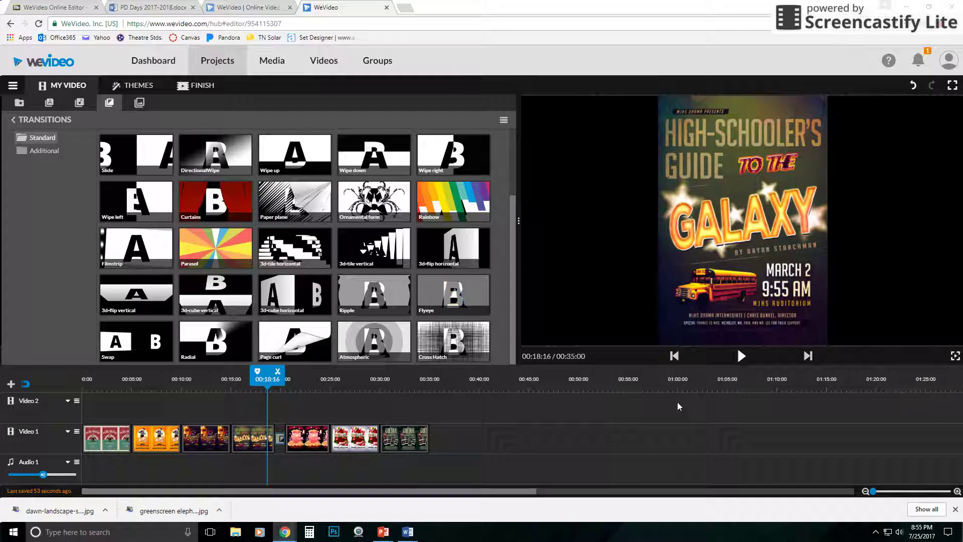
pyautogui.click(742, 357)
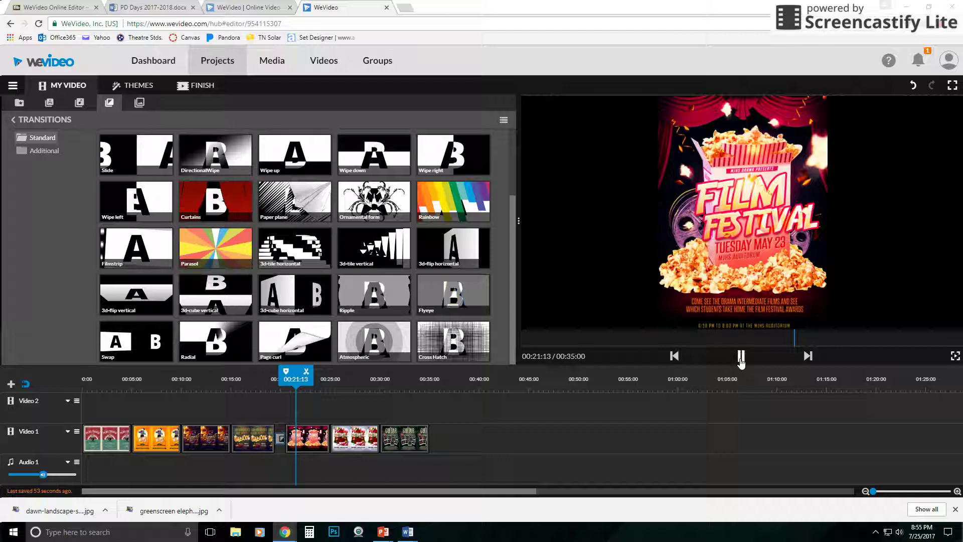
pyautogui.click(741, 357)
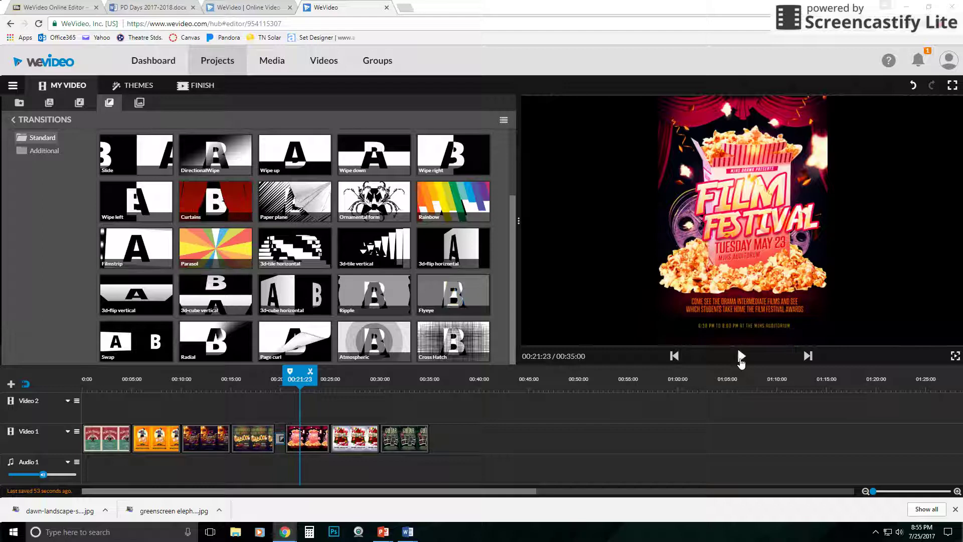
# Step: Set the Page curl transition's duration to 3 seconds
pyautogui.click(280, 442)
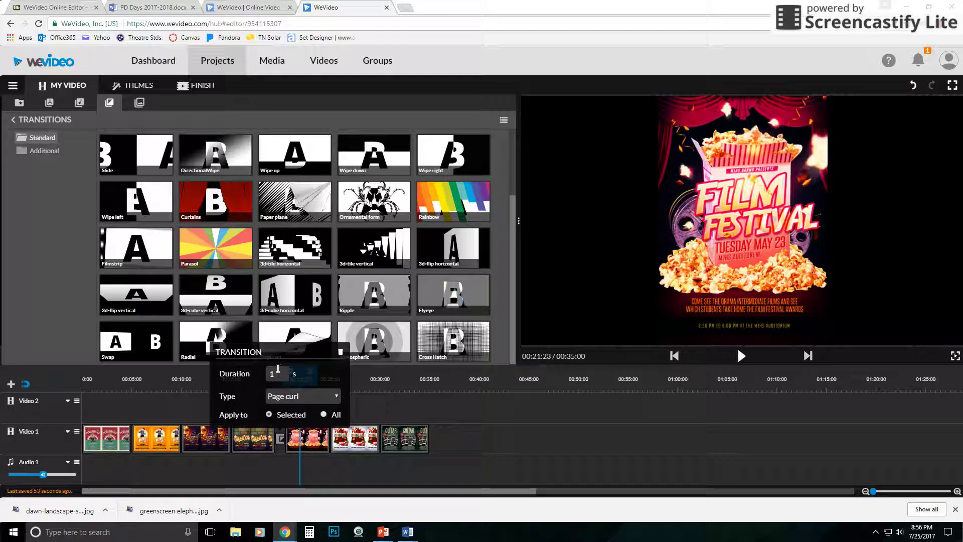
pyautogui.moveTo(278, 374); pyautogui.dragTo(248, 373)
pyautogui.write('3')
pyautogui.press('Return')
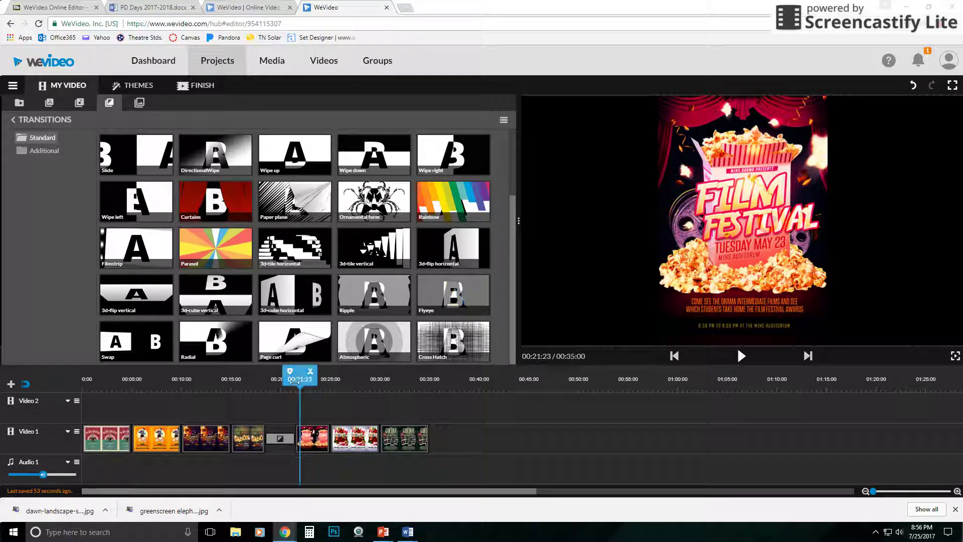
# Step: Replay the 3-second transition from the Galaxy poster into the Film Festival poster
pyautogui.moveTo(295, 382); pyautogui.dragTo(267, 383)
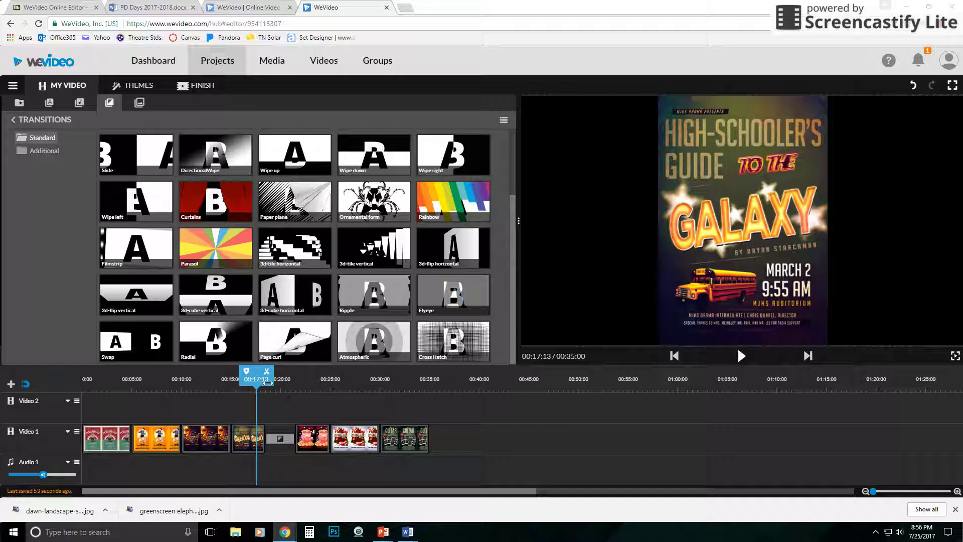
pyautogui.click(740, 357)
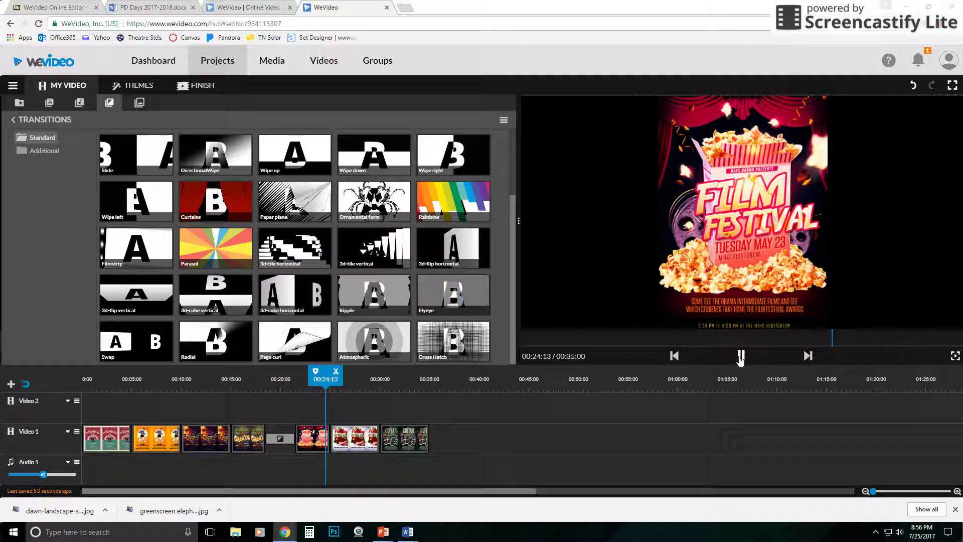
pyautogui.click(740, 357)
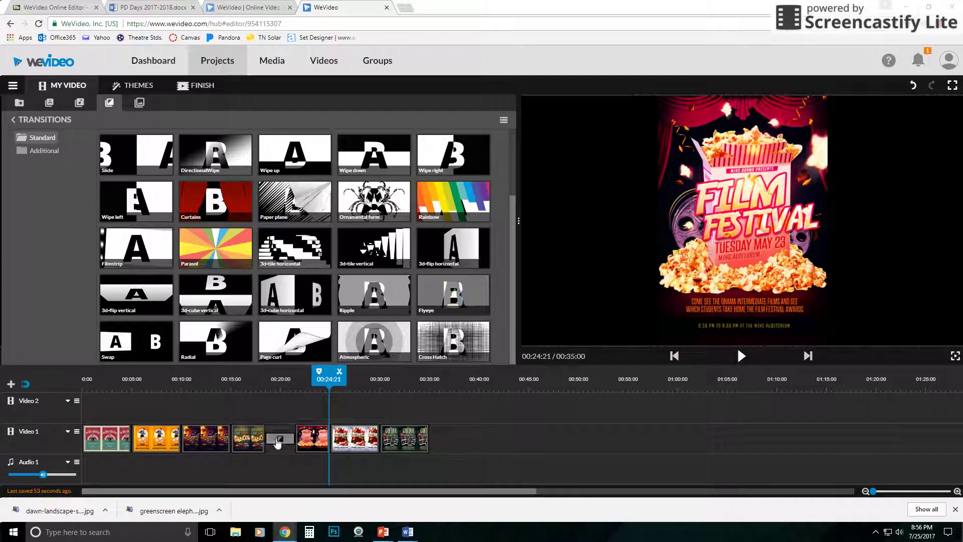
pyautogui.moveTo(326, 382)
pyautogui.mouseDown()
pyautogui.moveTo(247, 404)
pyautogui.moveTo(250, 455)
pyautogui.mouseUp()
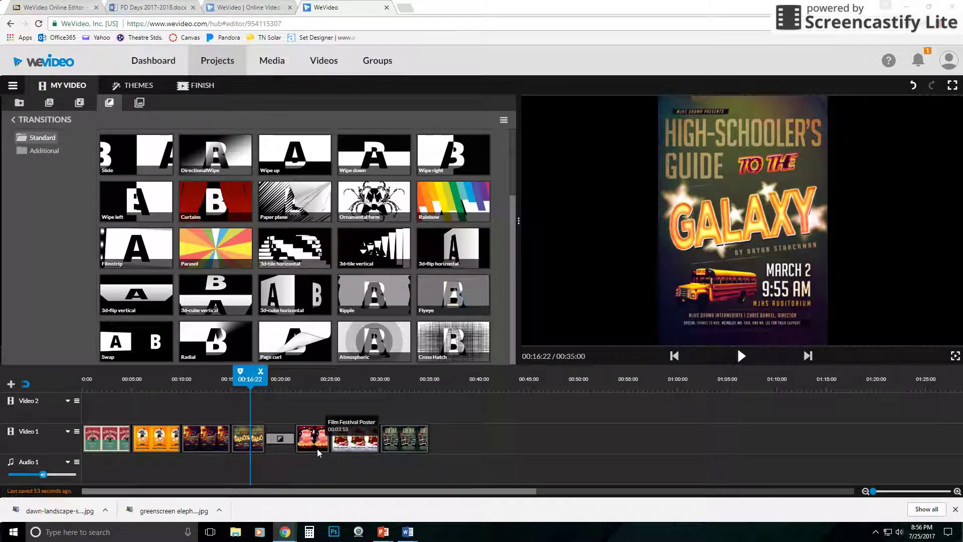
pyautogui.moveTo(250, 384); pyautogui.dragTo(273, 394)
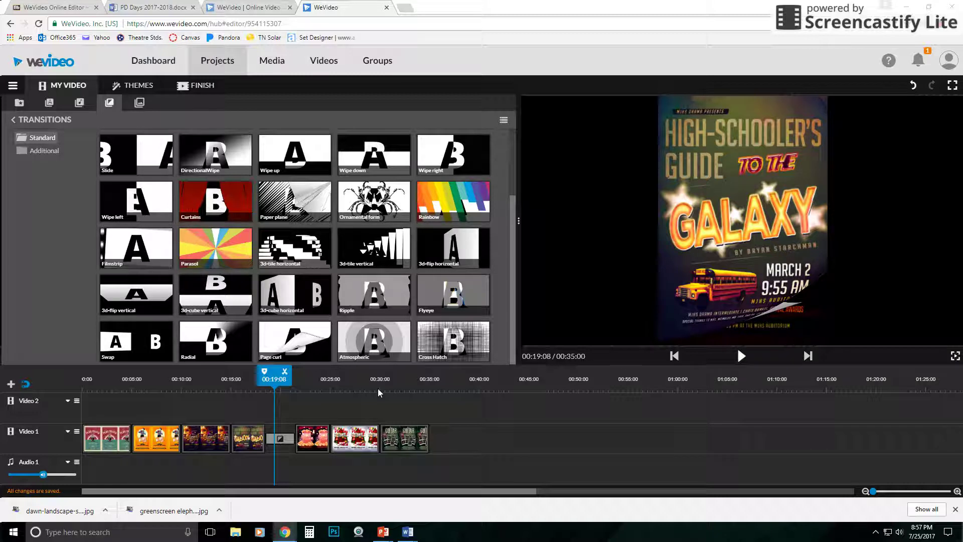
# Step: Preview an Additional-set transition and insert it between the MIME and Maryville Drama clips
pyautogui.click(59, 151)
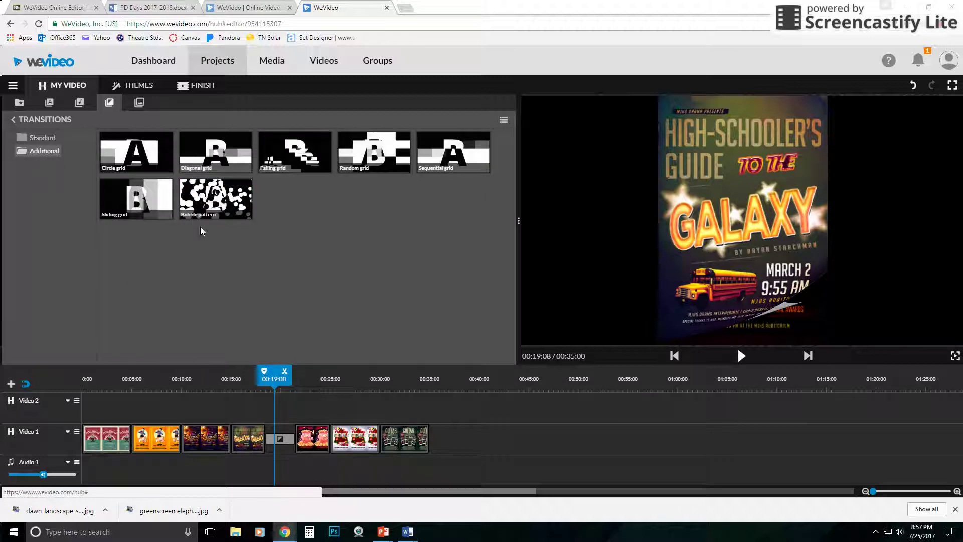
pyautogui.click(216, 201)
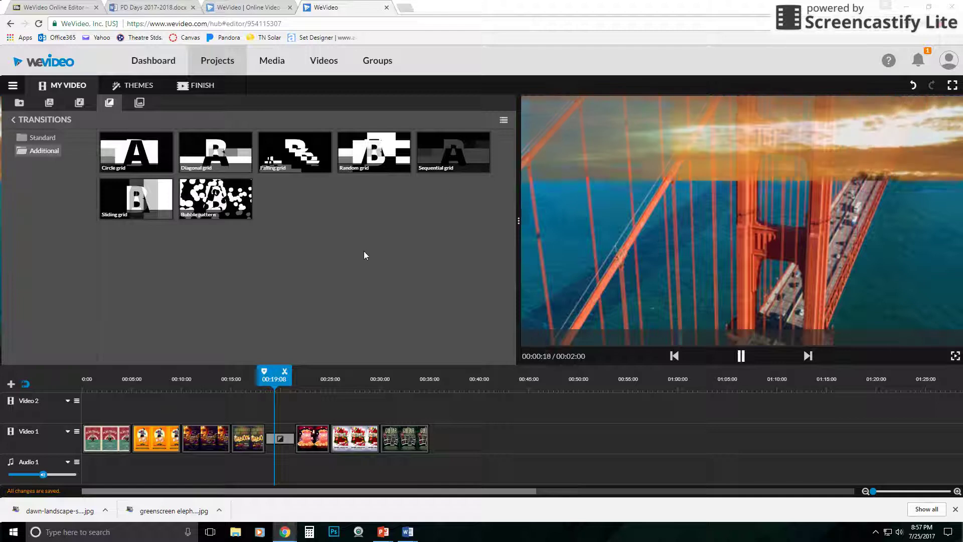
pyautogui.click(216, 197)
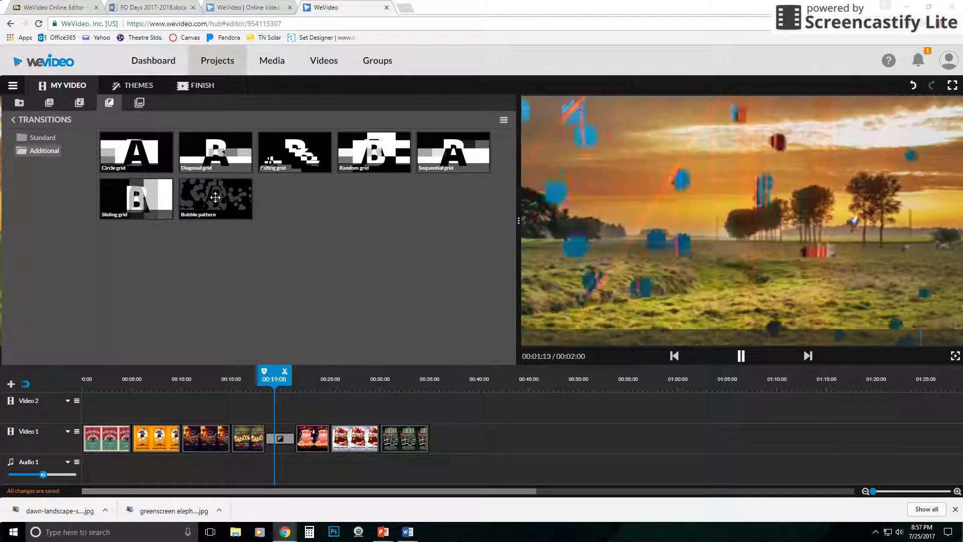
pyautogui.click(146, 194)
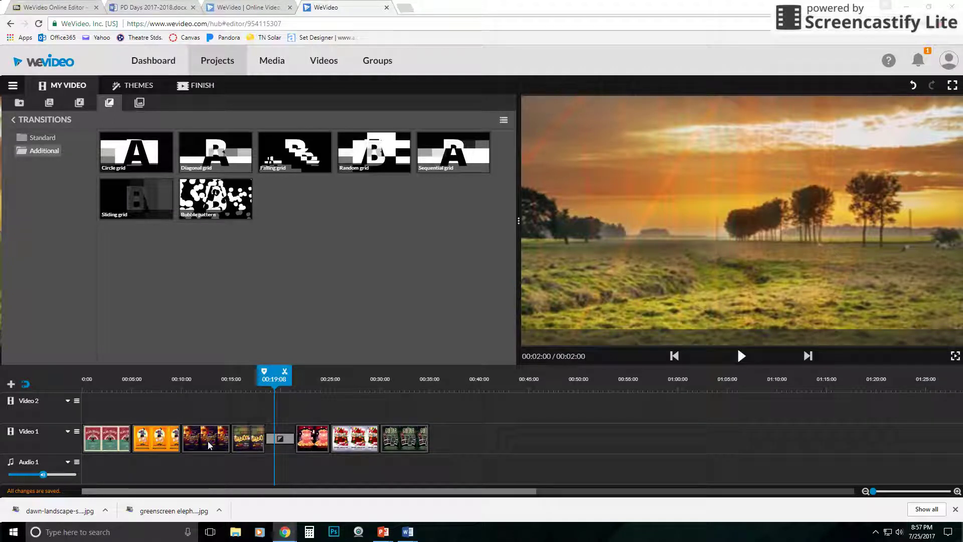
pyautogui.moveTo(169, 259); pyautogui.dragTo(180, 444)
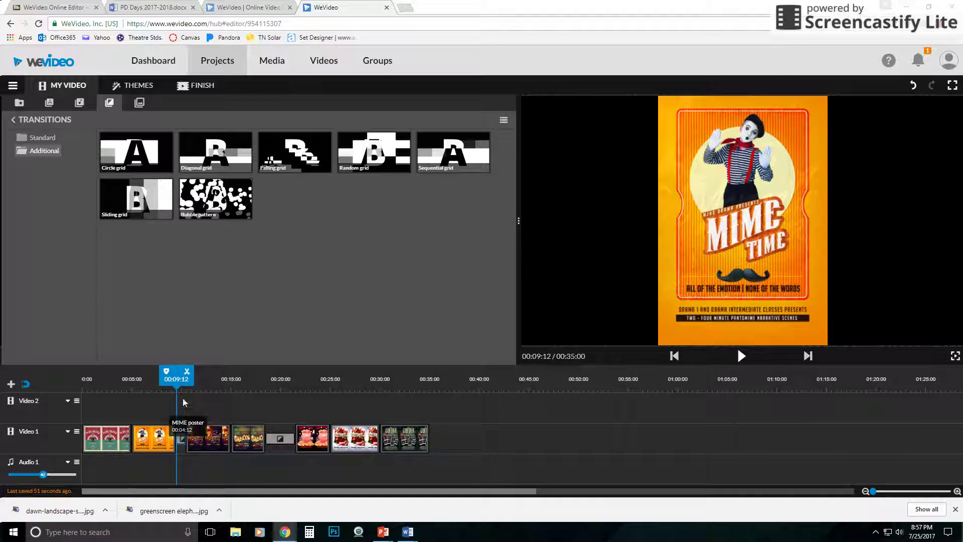
pyautogui.moveTo(168, 380); pyautogui.dragTo(192, 381)
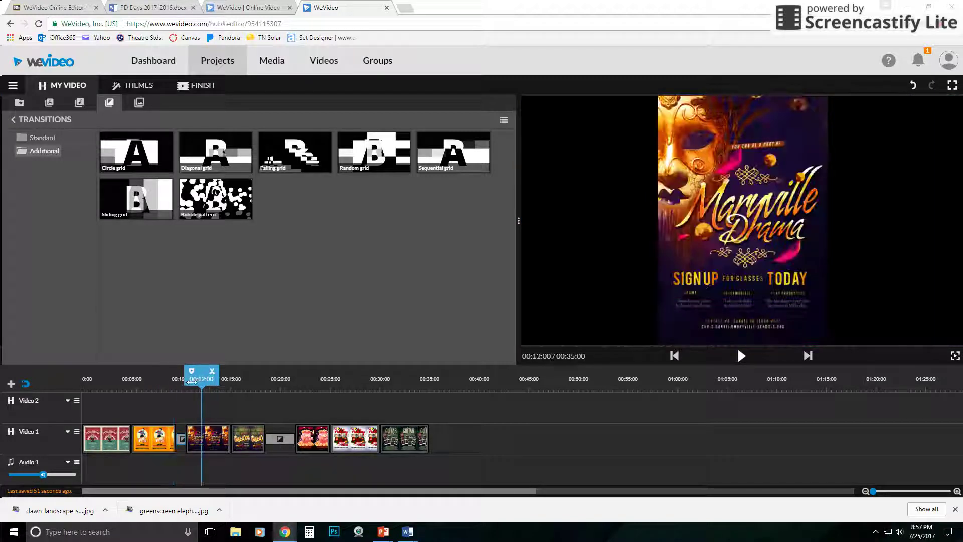